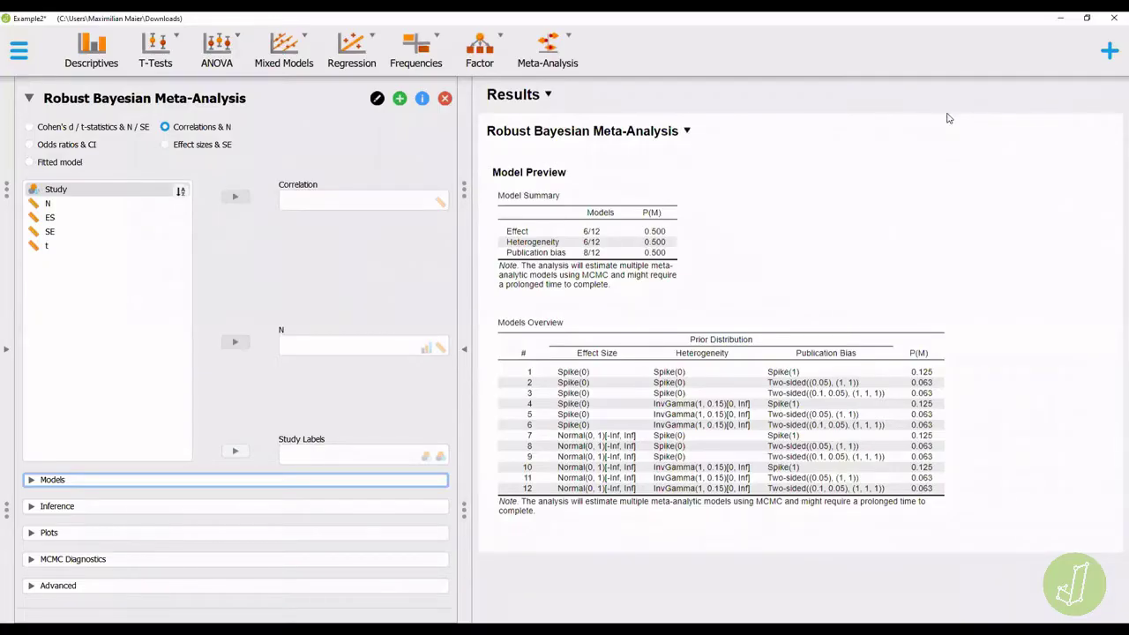
Enable separate null priors and change the null effect prior from Spike to Normal(0, 0.1).
{"action": "left_click", "coordinate": [870, 226]}
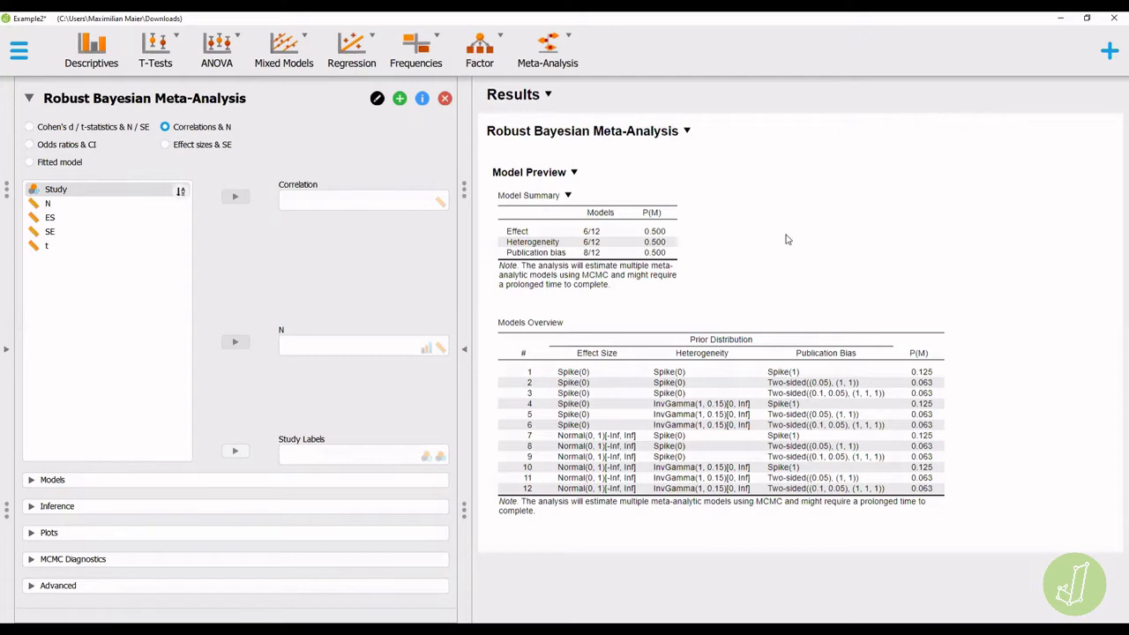
{"action": "left_click", "coordinate": [260, 481]}
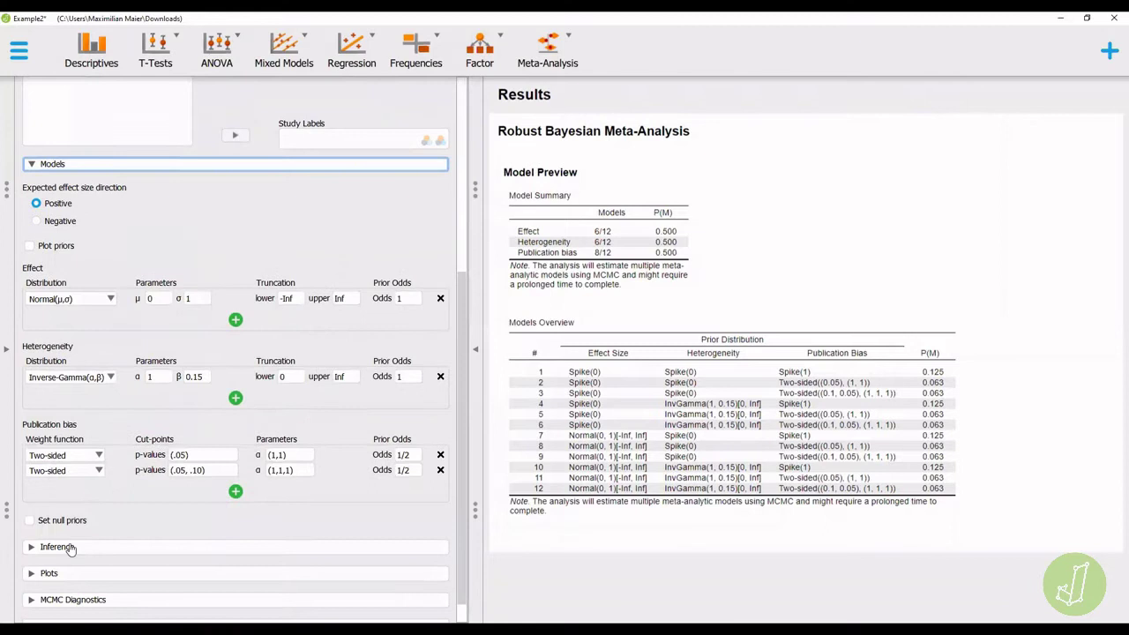
{"action": "left_click", "coordinate": [60, 522]}
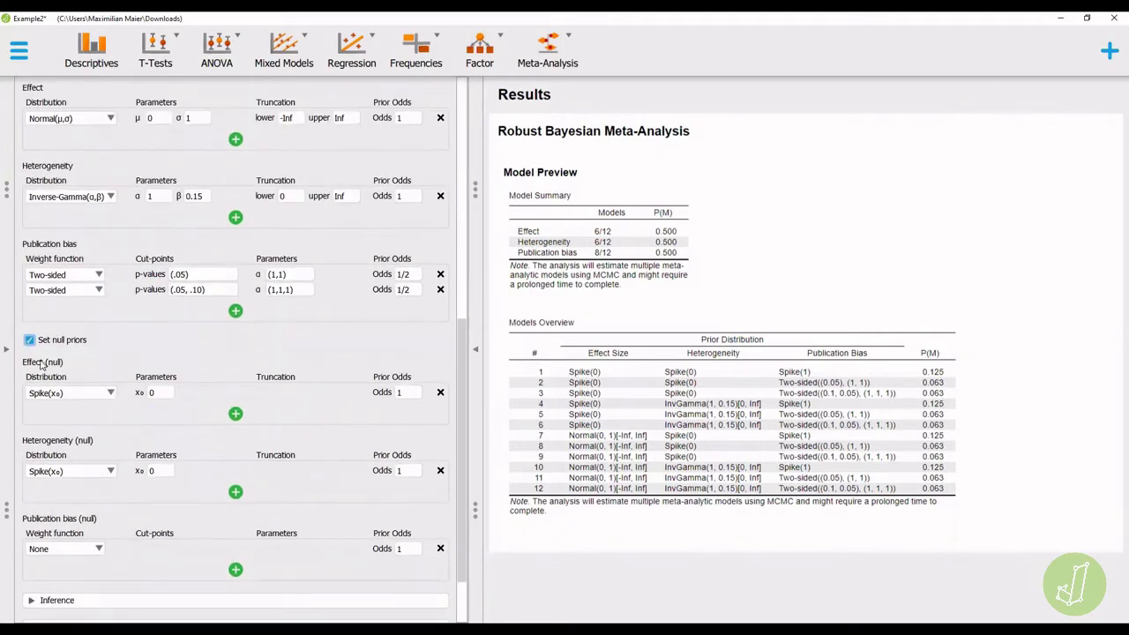
{"action": "left_click", "coordinate": [101, 395]}
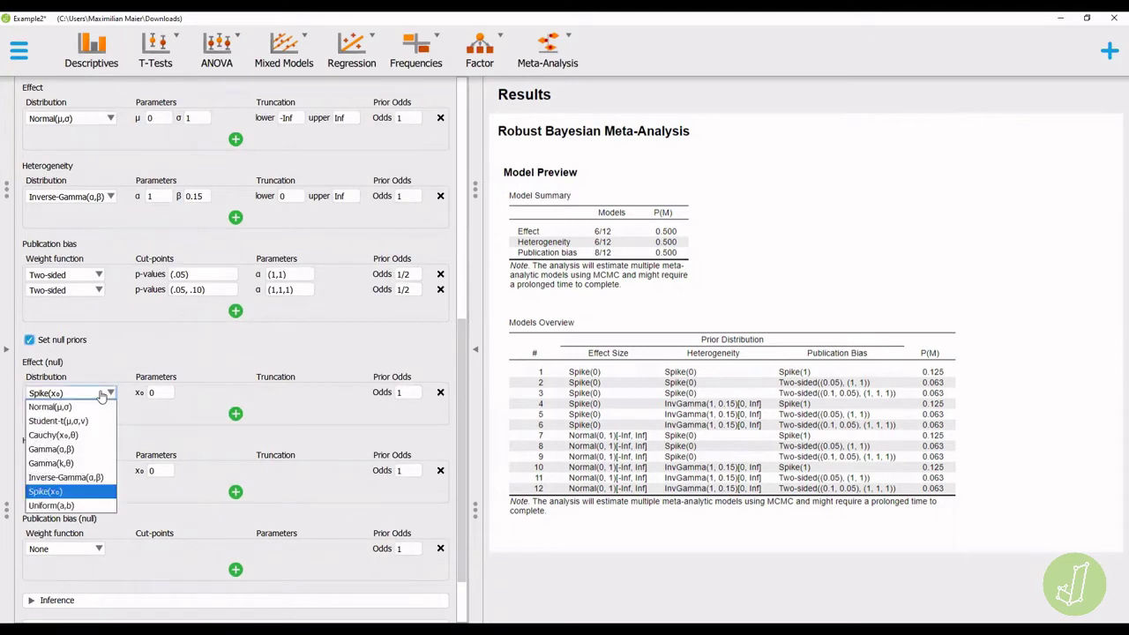
{"action": "left_click", "coordinate": [94, 408]}
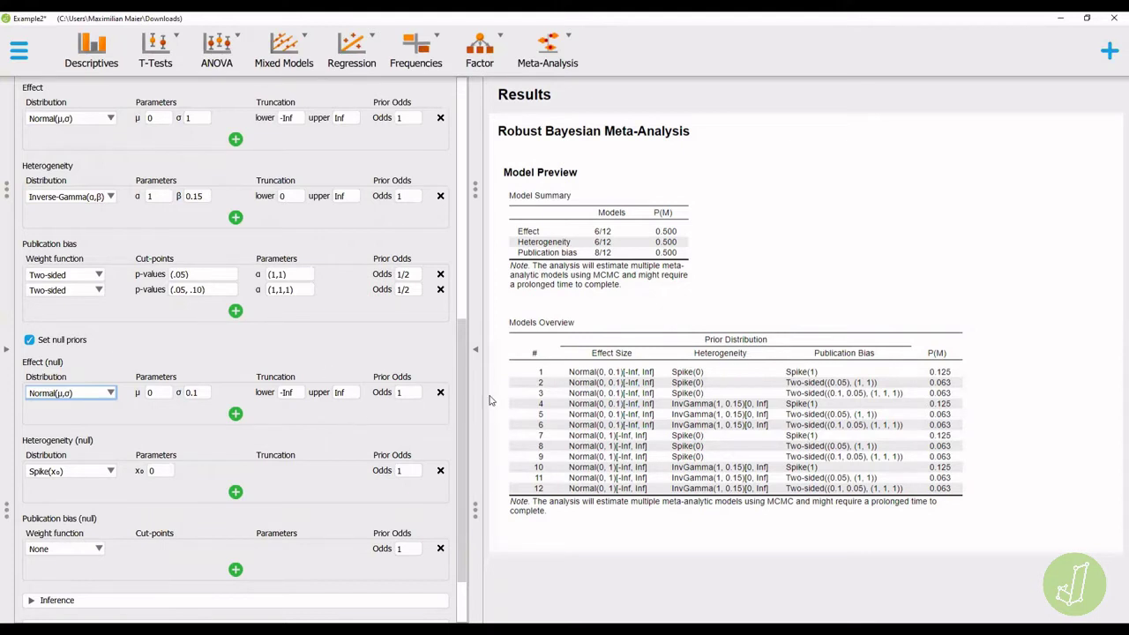
Set the alternative effect prior to Normal with μ 0.6 and σ 0.2.
{"action": "left_click_drag", "start_coordinate": [461, 400], "coordinate": [448, 309]}
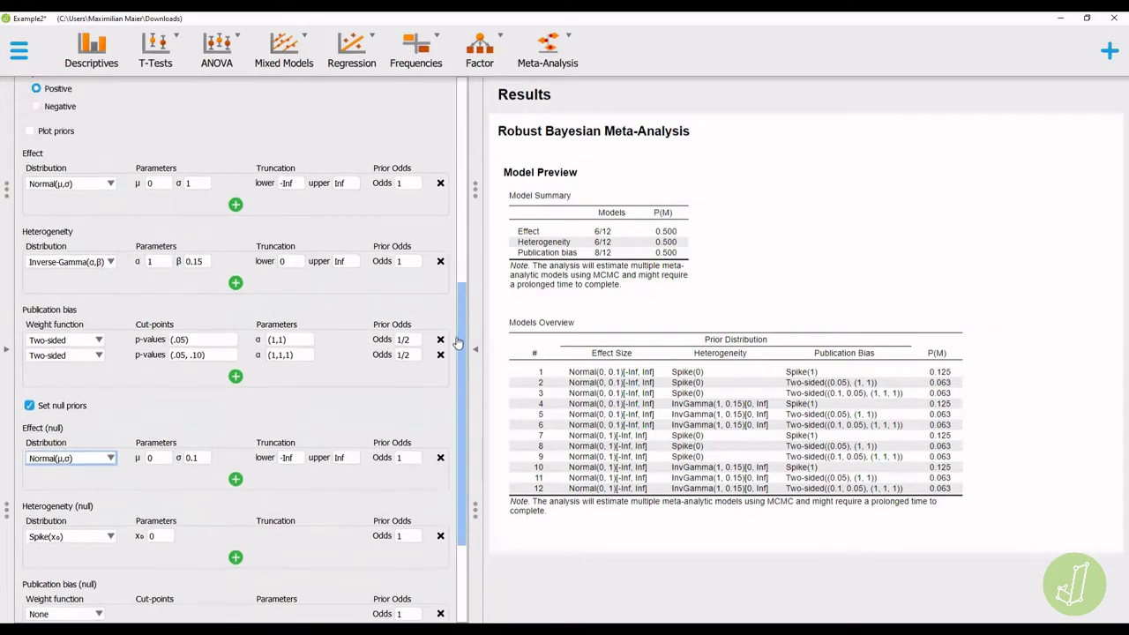
{"action": "scroll", "coordinate": [449, 308], "scroll_direction": "up", "scroll_amount": 1}
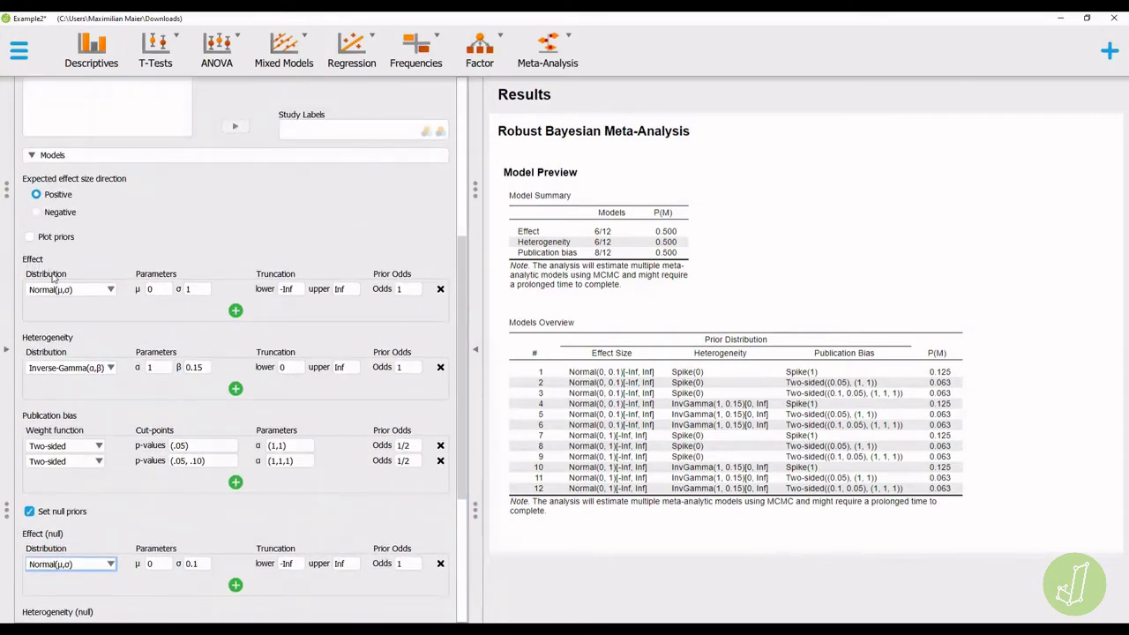
{"action": "left_click", "coordinate": [155, 293]}
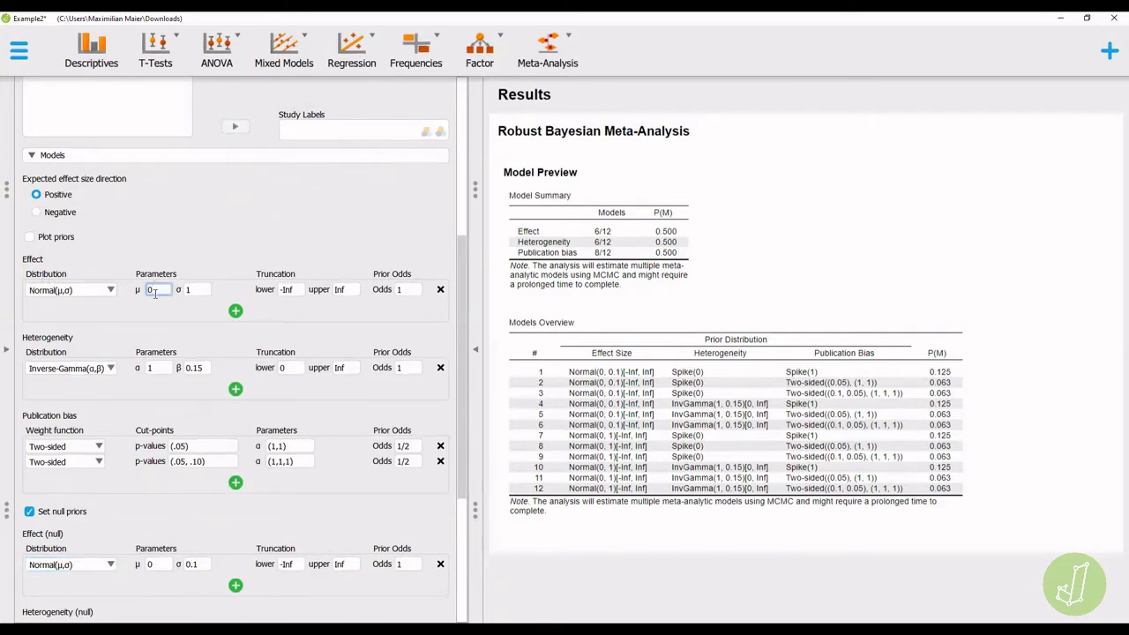
{"action": "type", "text": ".6"}
{"action": "left_click", "coordinate": [198, 291]}
{"action": "key", "text": "BackSpace"}
{"action": "type", "text": "0.2"}
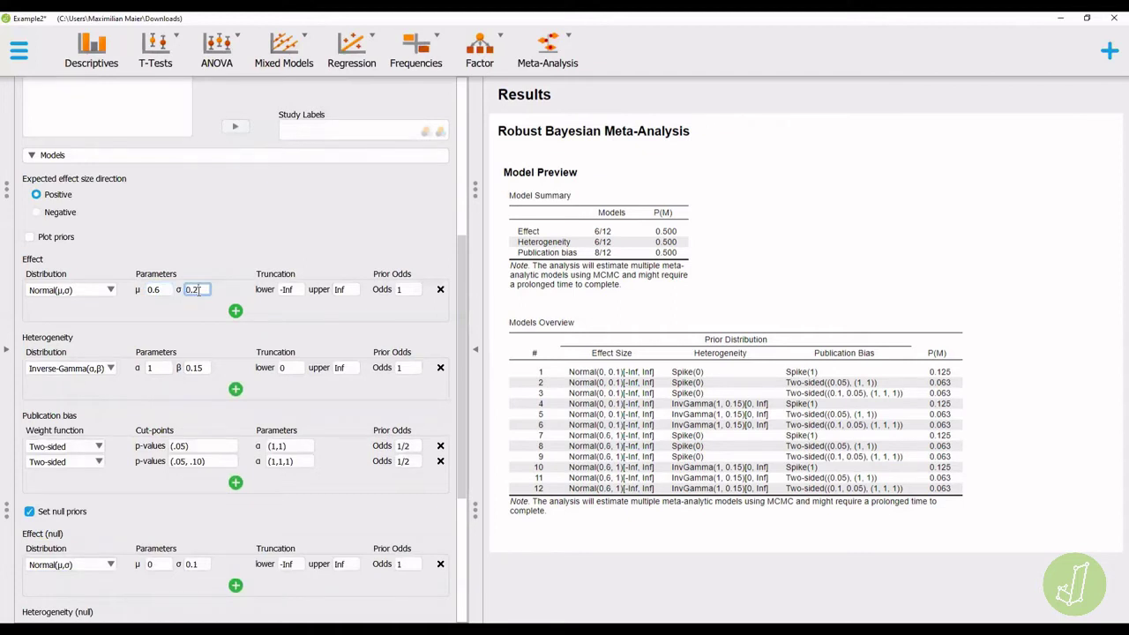
{"action": "key", "text": "Return"}
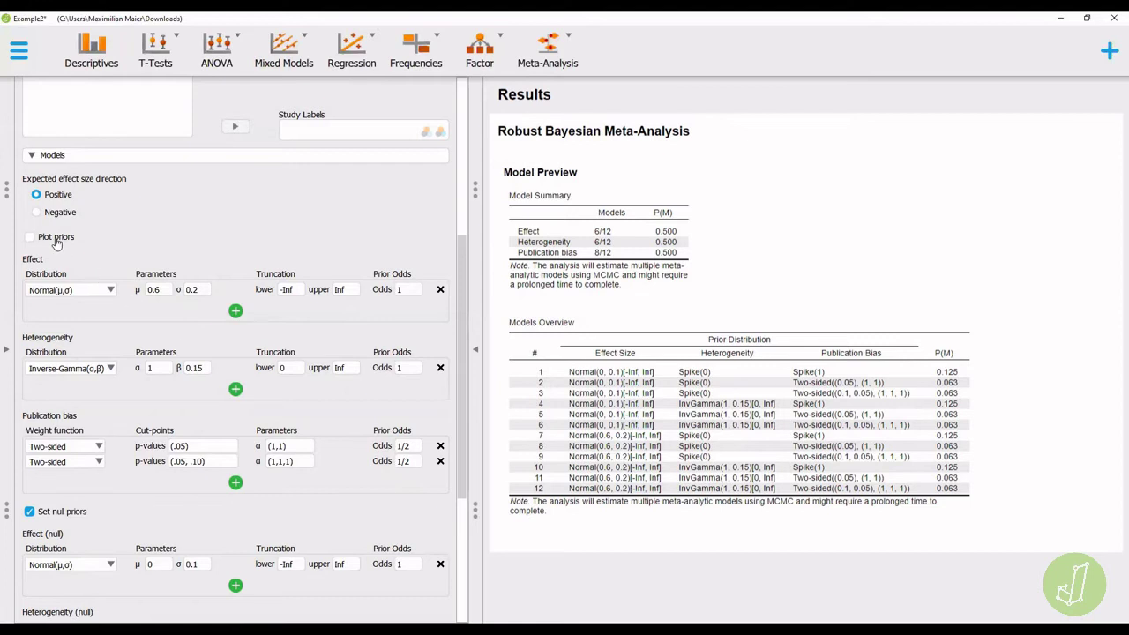
Turn on Plot priors and review the effect, heterogeneity and weight-function prior plots.
{"action": "left_click", "coordinate": [53, 238]}
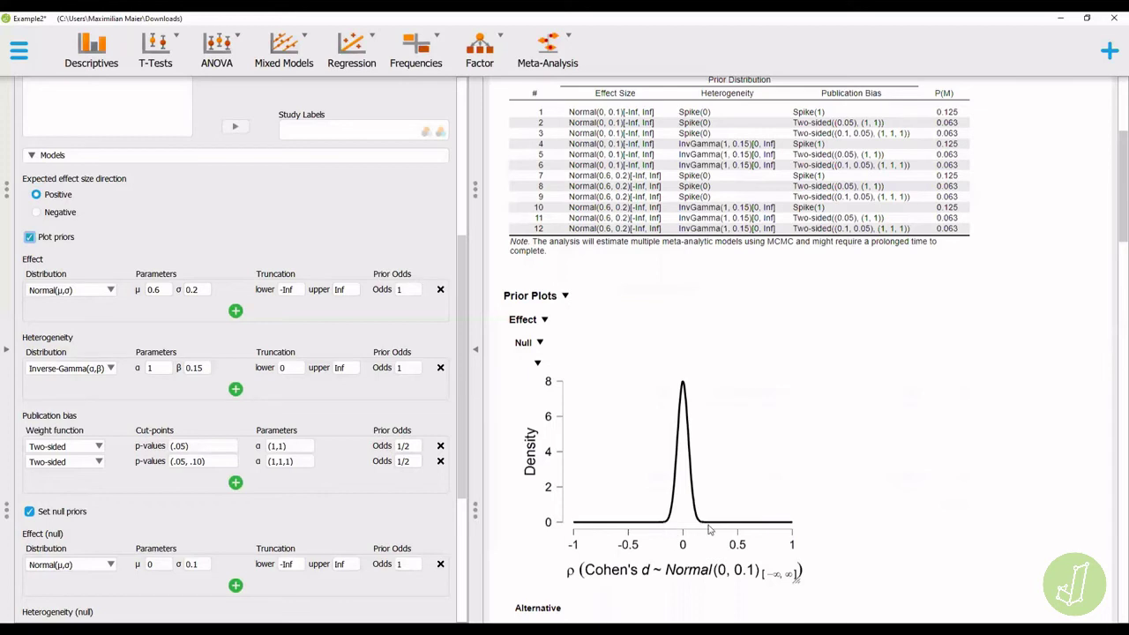
{"action": "scroll", "coordinate": [711, 529], "scroll_direction": "down", "scroll_amount": 2}
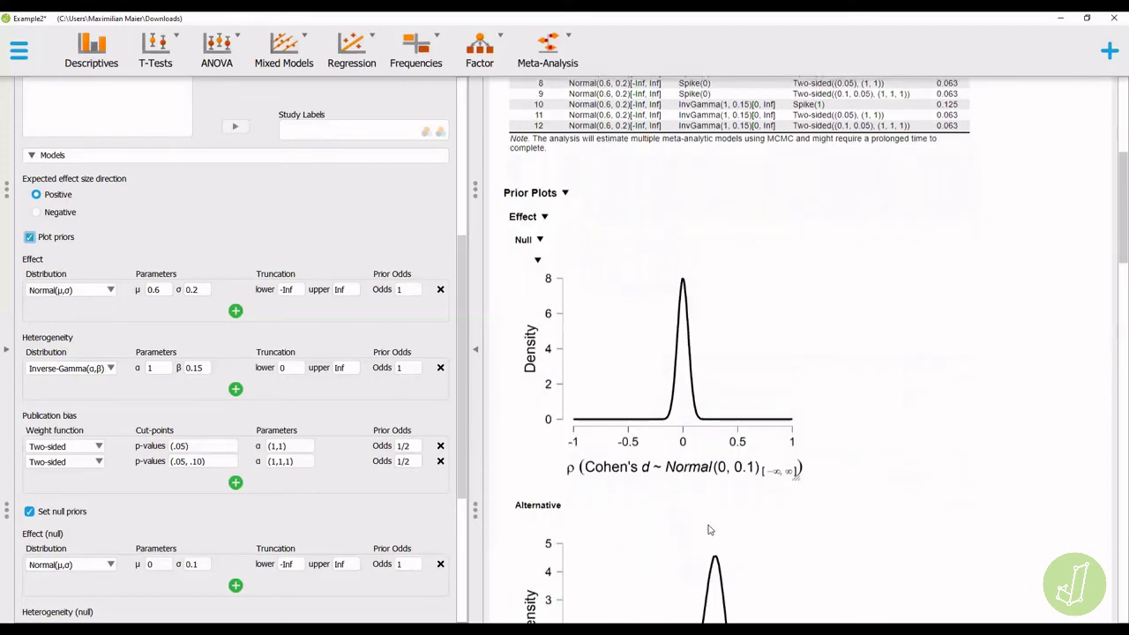
{"action": "scroll", "coordinate": [710, 530], "scroll_direction": "down", "scroll_amount": 3}
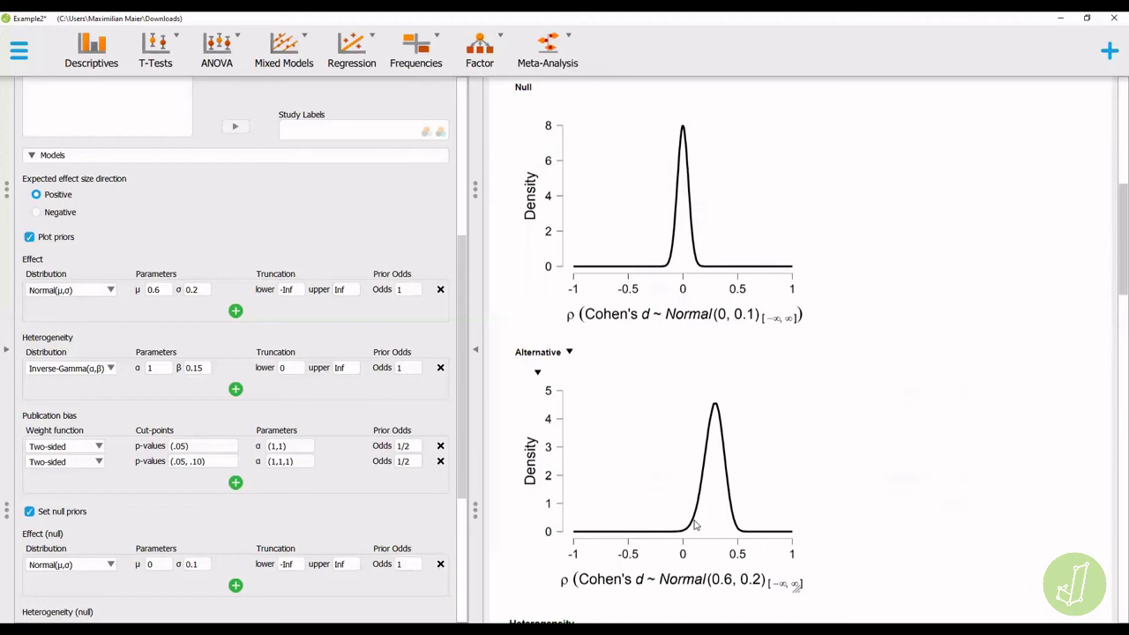
{"action": "scroll", "coordinate": [863, 534], "scroll_direction": "down", "scroll_amount": 5}
{"action": "scroll", "coordinate": [863, 535], "scroll_direction": "down", "scroll_amount": 1}
{"action": "scroll", "coordinate": [863, 535], "scroll_direction": "down", "scroll_amount": 3}
{"action": "scroll", "coordinate": [863, 535], "scroll_direction": "down", "scroll_amount": 2}
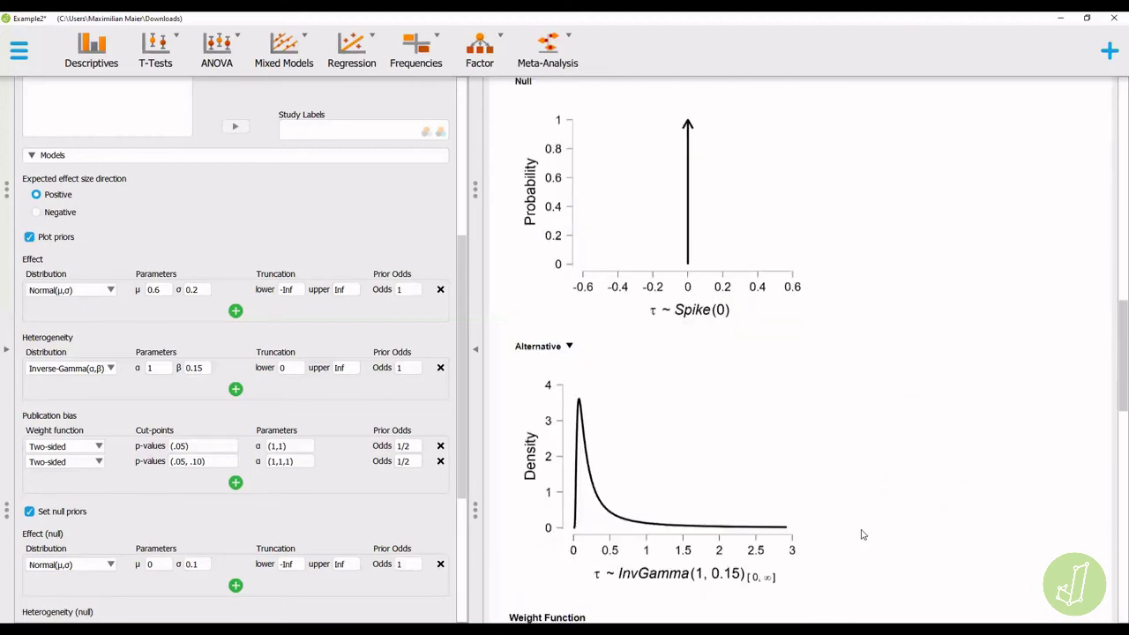
{"action": "scroll", "coordinate": [863, 534], "scroll_direction": "down", "scroll_amount": 4}
{"action": "scroll", "coordinate": [863, 535], "scroll_direction": "down", "scroll_amount": 6}
{"action": "scroll", "coordinate": [863, 535], "scroll_direction": "down", "scroll_amount": 3}
{"action": "scroll", "coordinate": [863, 534], "scroll_direction": "down", "scroll_amount": 2}
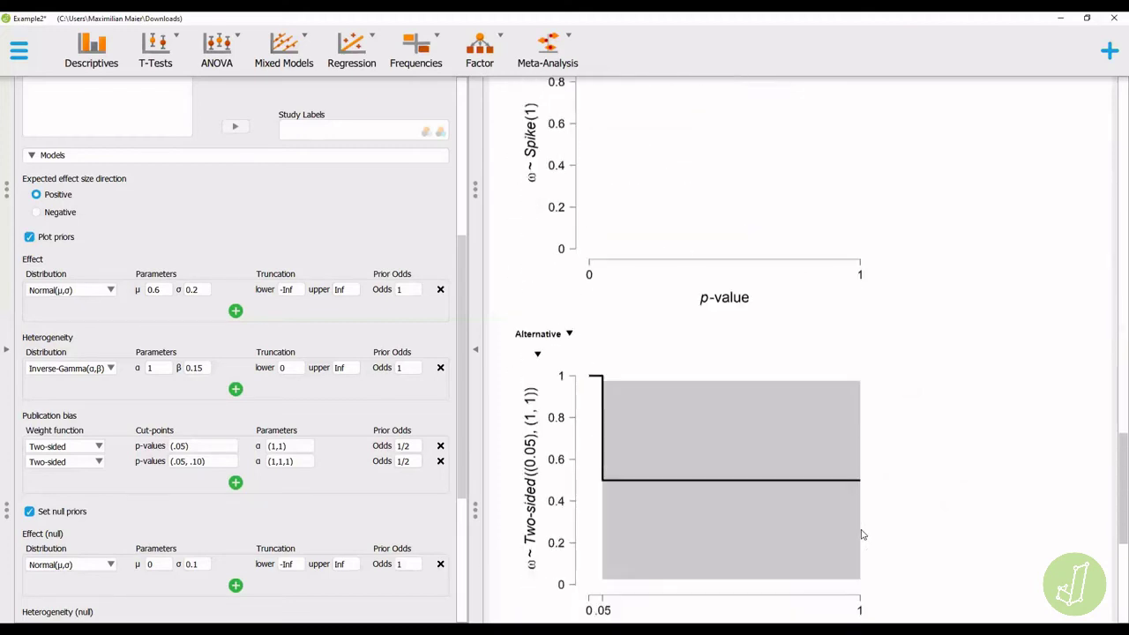
{"action": "scroll", "coordinate": [863, 535], "scroll_direction": "down", "scroll_amount": 3}
{"action": "scroll", "coordinate": [863, 535], "scroll_direction": "down", "scroll_amount": 3}
{"action": "scroll", "coordinate": [863, 535], "scroll_direction": "down", "scroll_amount": 1}
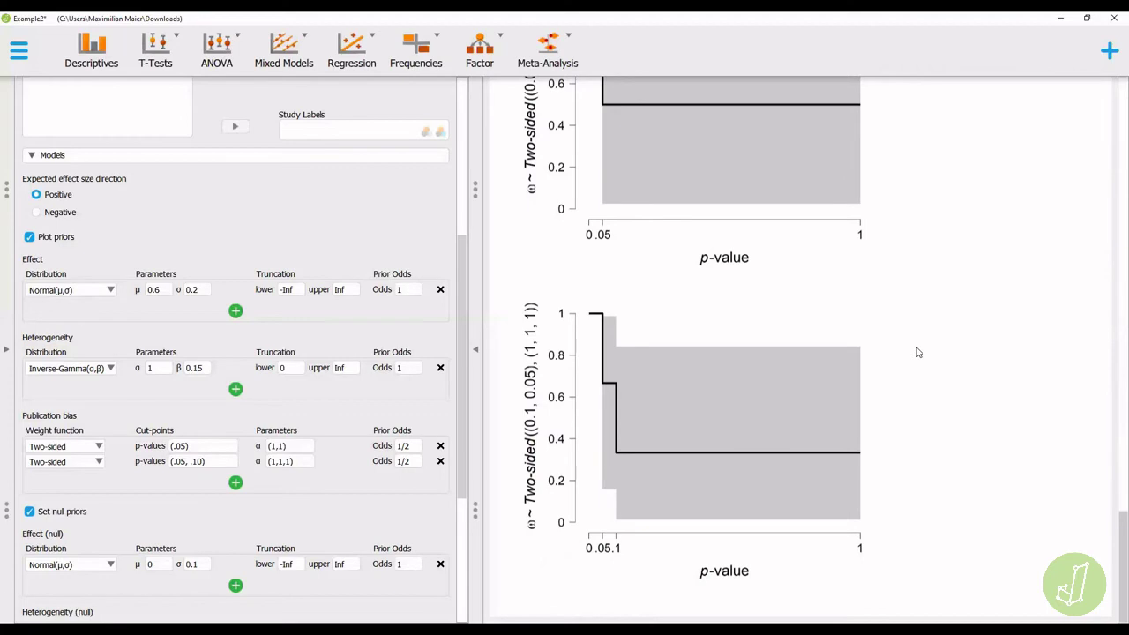
Assign N as the sample size and ES as the correlation variable to run the analysis.
{"action": "scroll", "coordinate": [411, 281], "scroll_direction": "up", "scroll_amount": 5}
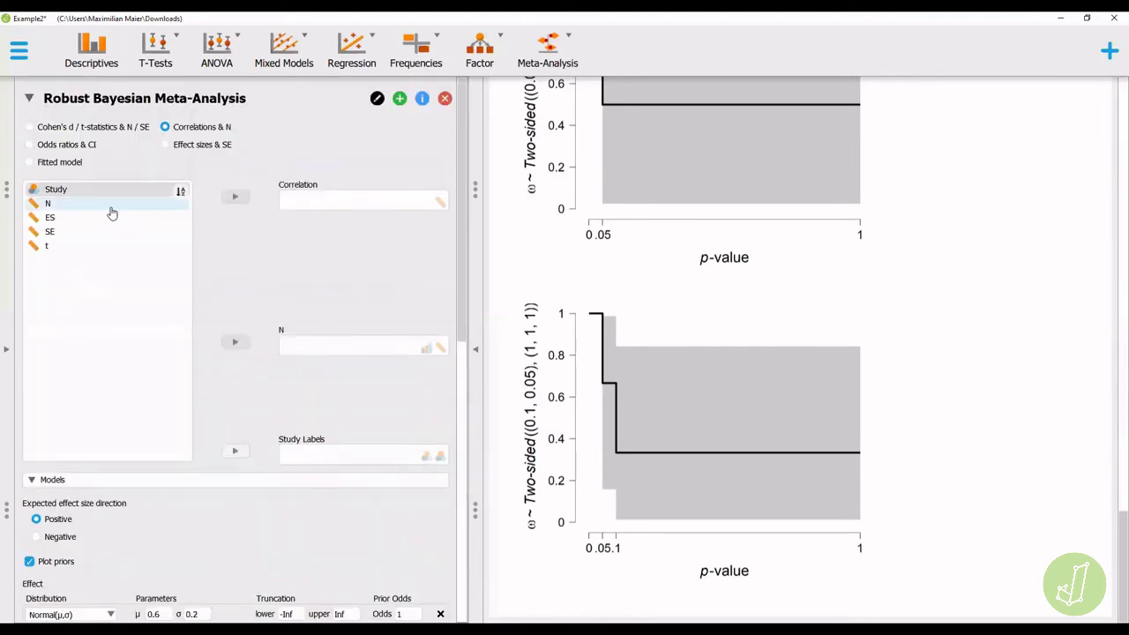
{"action": "left_click", "coordinate": [112, 214]}
{"action": "left_click", "coordinate": [235, 343]}
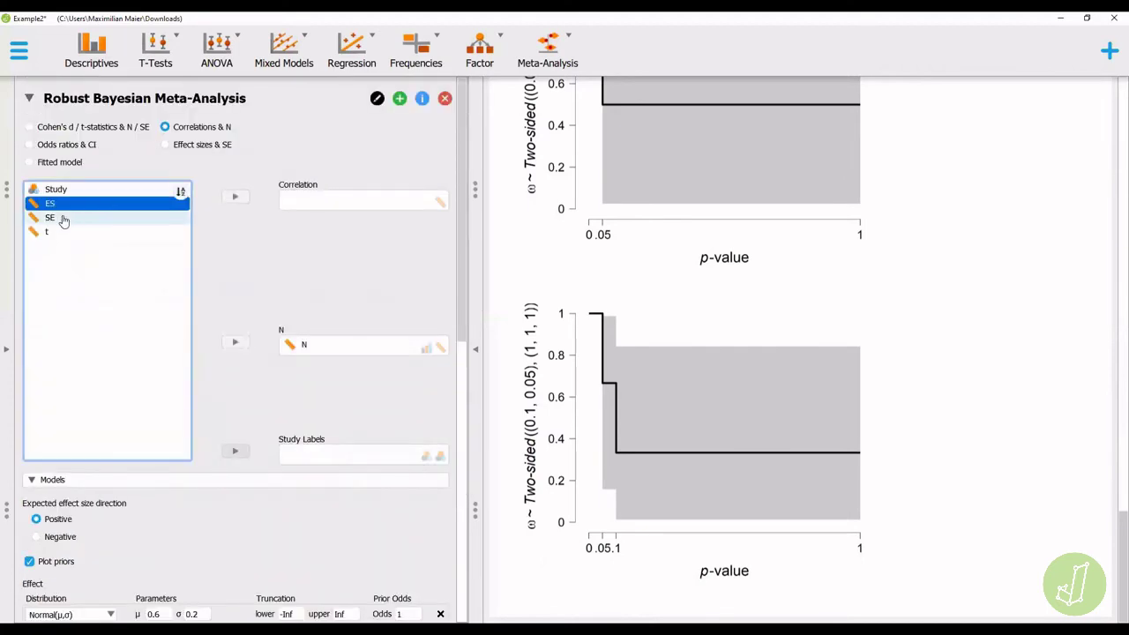
{"action": "left_click", "coordinate": [235, 196]}
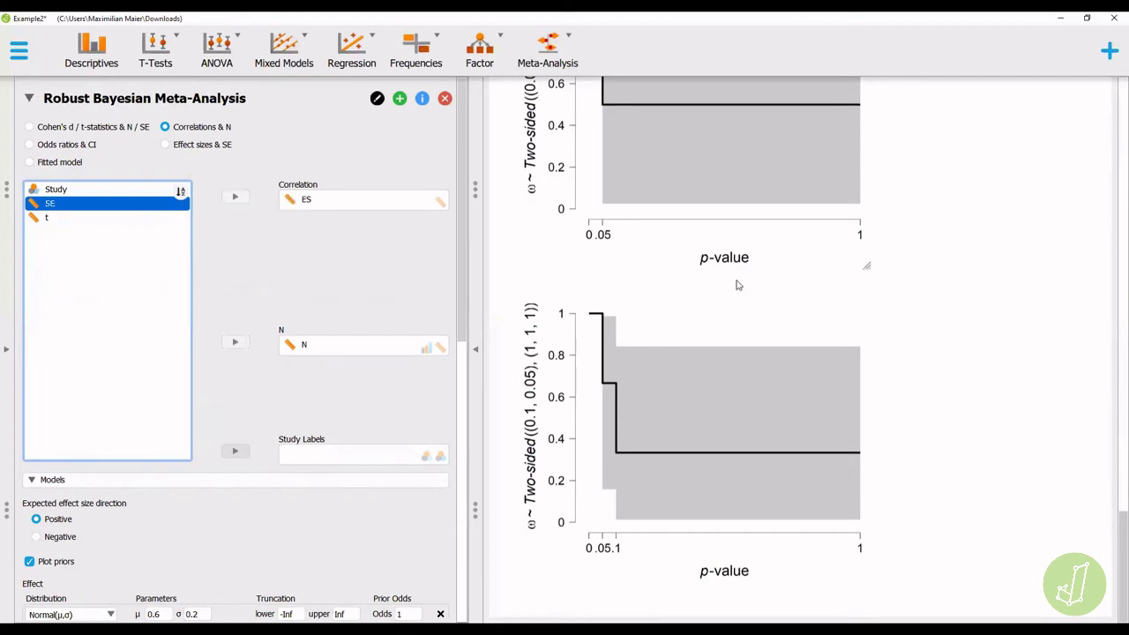
{"action": "scroll", "coordinate": [738, 285], "scroll_direction": "up", "scroll_amount": 5}
{"action": "scroll", "coordinate": [739, 285], "scroll_direction": "up", "scroll_amount": 5}
{"action": "scroll", "coordinate": [738, 285], "scroll_direction": "up", "scroll_amount": 5}
{"action": "scroll", "coordinate": [677, 257], "scroll_direction": "up", "scroll_amount": 2}
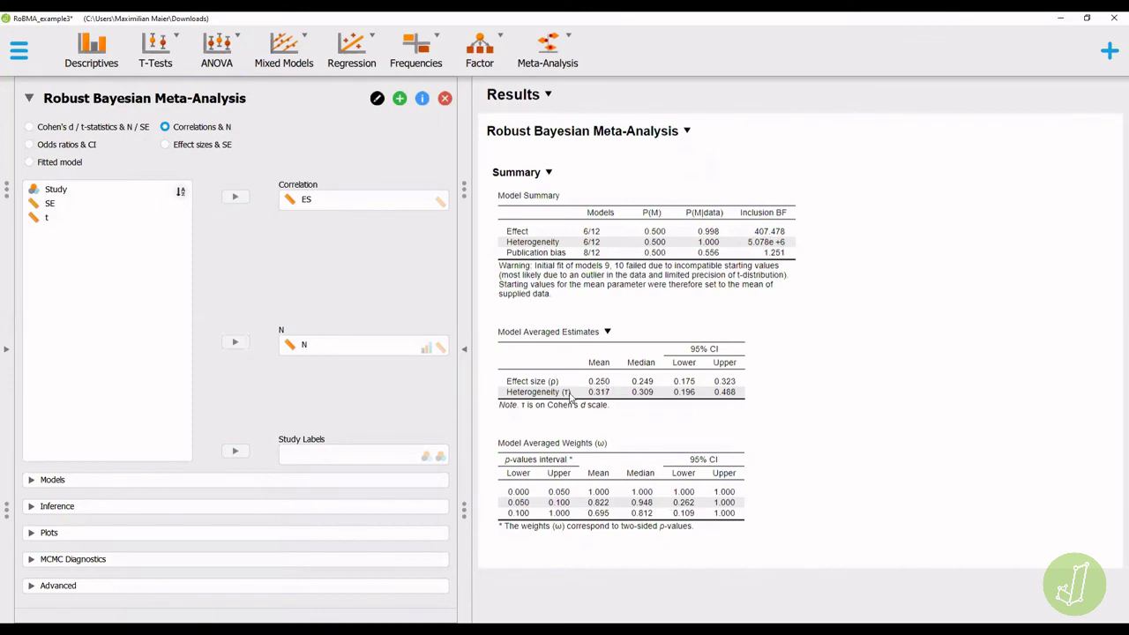
Add the pooled Effect plot with priors shown, and view the ρ prior/posterior plot.
{"action": "left_click", "coordinate": [295, 534]}
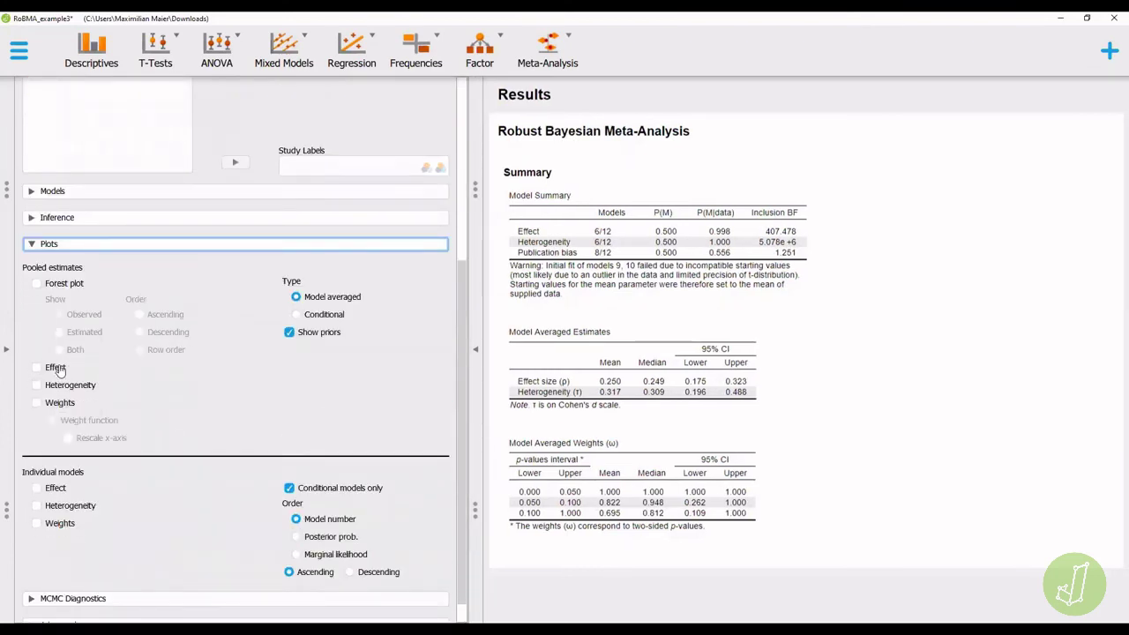
{"action": "left_click", "coordinate": [56, 371]}
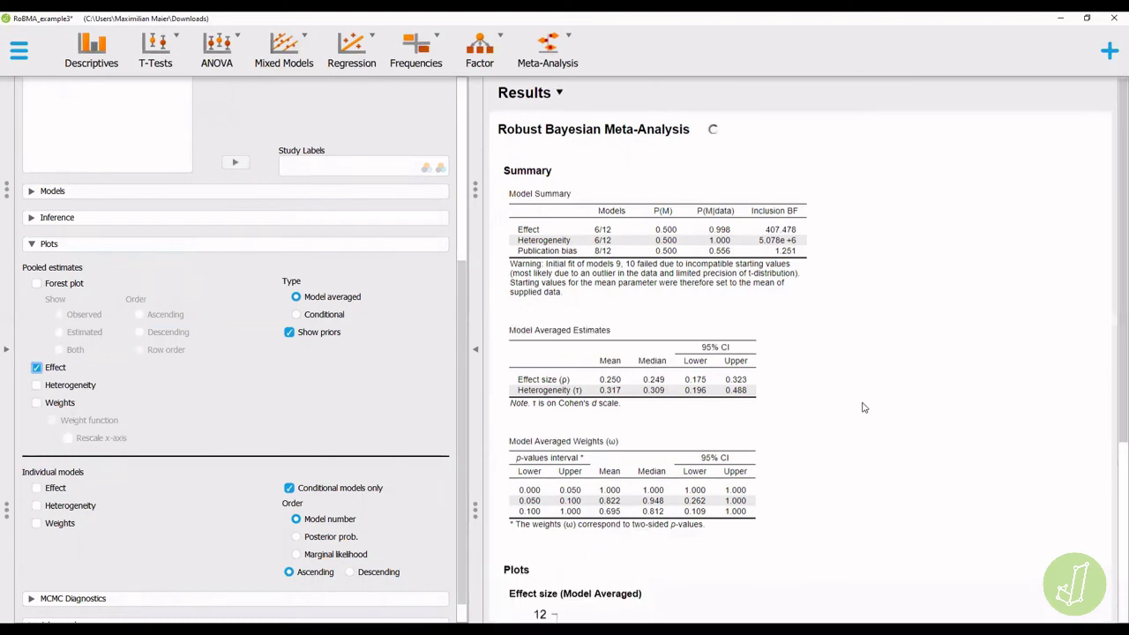
{"action": "scroll", "coordinate": [864, 407], "scroll_direction": "down", "scroll_amount": 1}
{"action": "scroll", "coordinate": [864, 408], "scroll_direction": "down", "scroll_amount": 2}
{"action": "scroll", "coordinate": [864, 408], "scroll_direction": "down", "scroll_amount": 2}
{"action": "scroll", "coordinate": [864, 407], "scroll_direction": "down", "scroll_amount": 2}
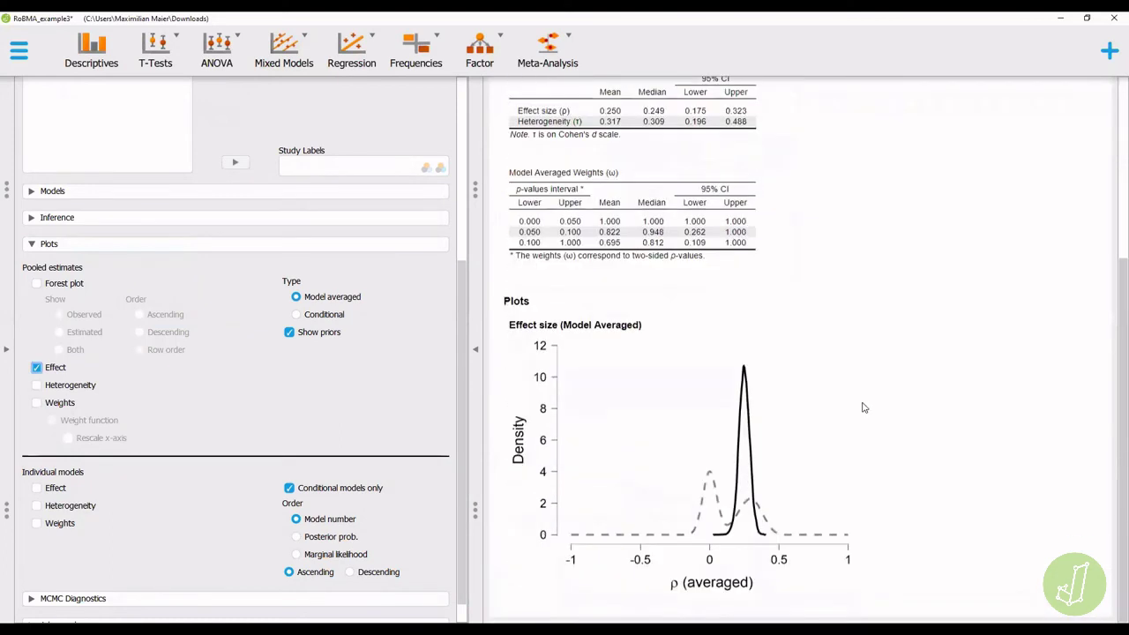